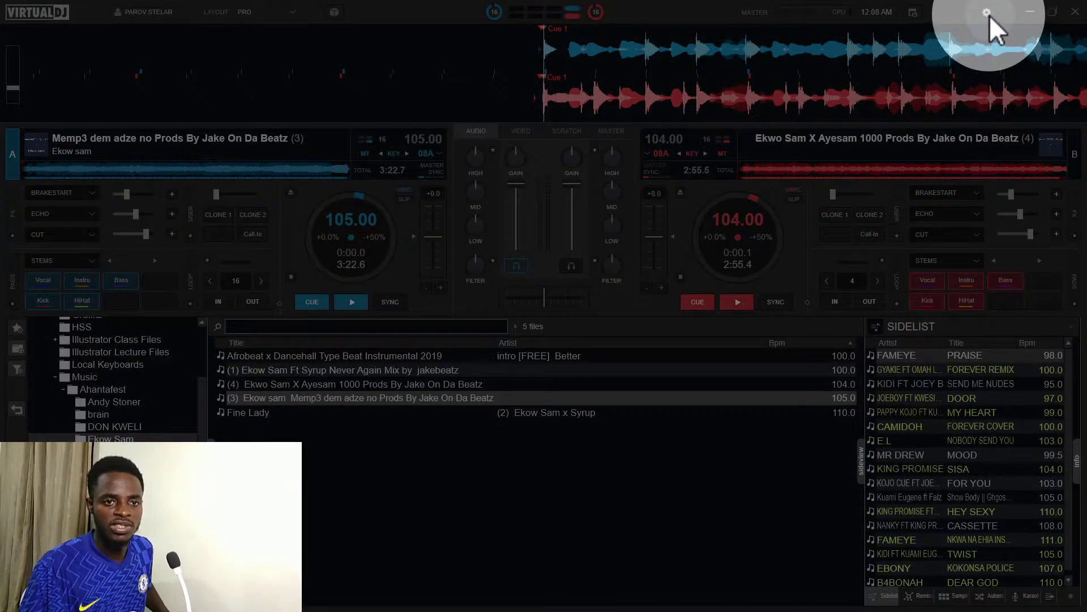
Open Settings and show the keyboard mapping page listing the COBBY mapping's keys and actions.
click(989, 15)
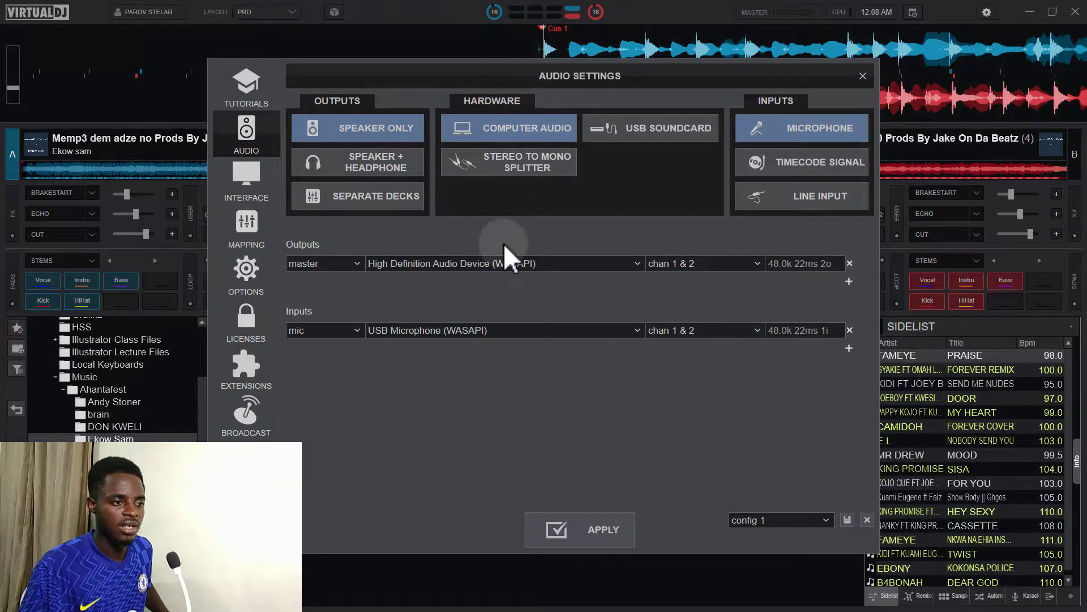
click(250, 232)
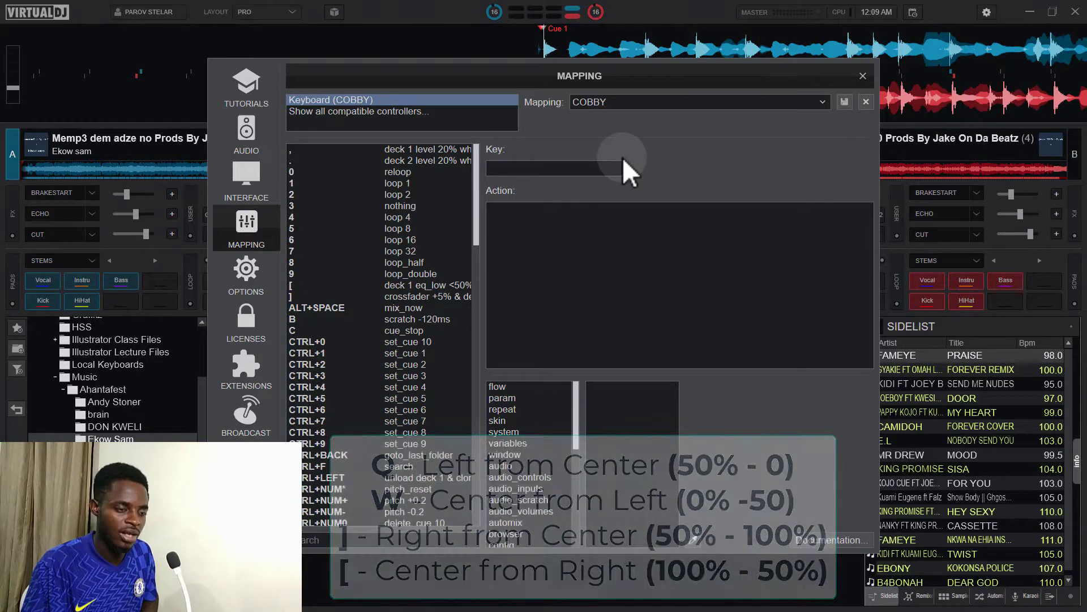
Look up the Q key to show its action 'crossfader -5% & deck 2 eq_low -5%'.
click(617, 166)
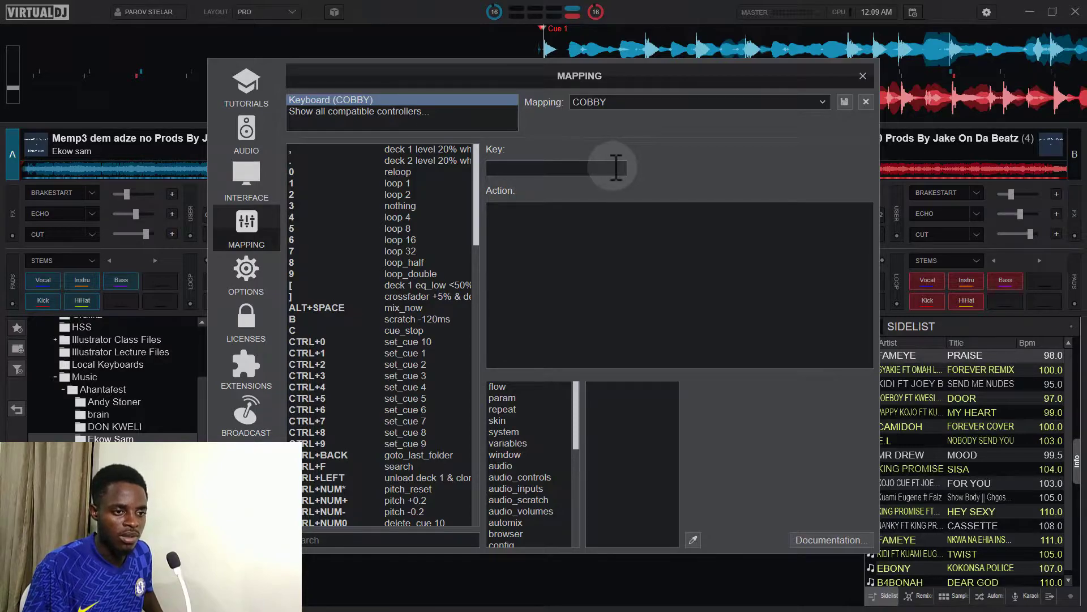
key(q)
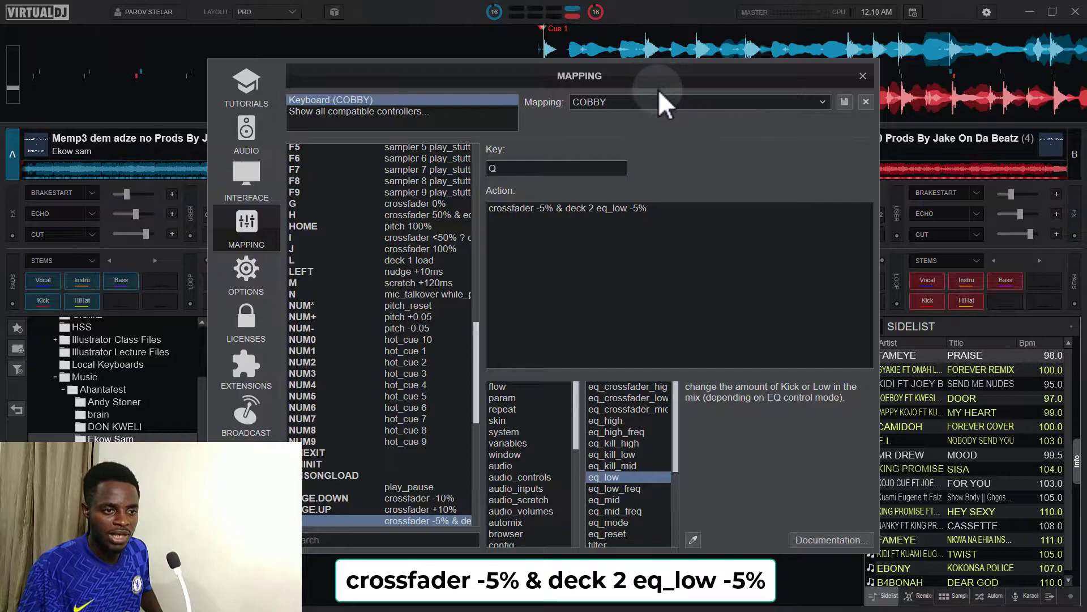
drag(644, 76, 639, 104)
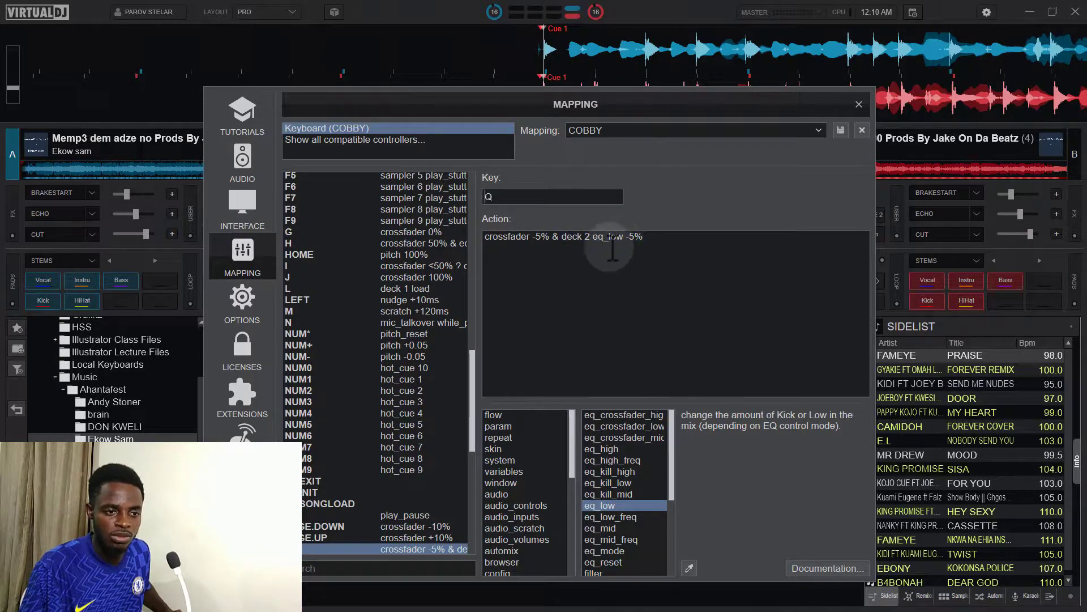
Highlight the 'deck 2 eq_low -5%' and 'crossfader -5%' parts of the Q action.
drag(561, 237, 643, 237)
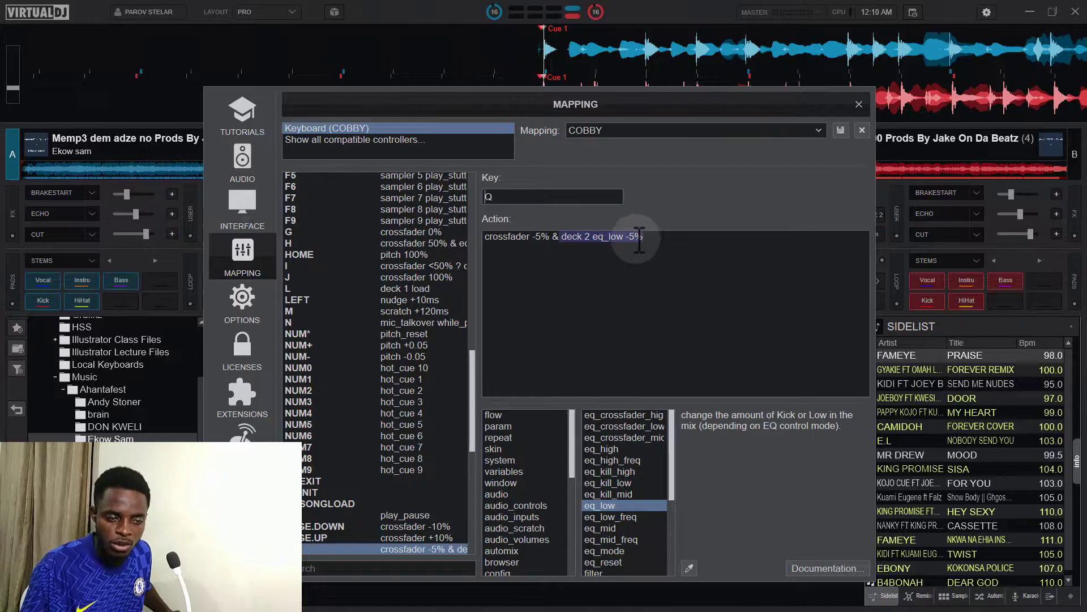
click(638, 239)
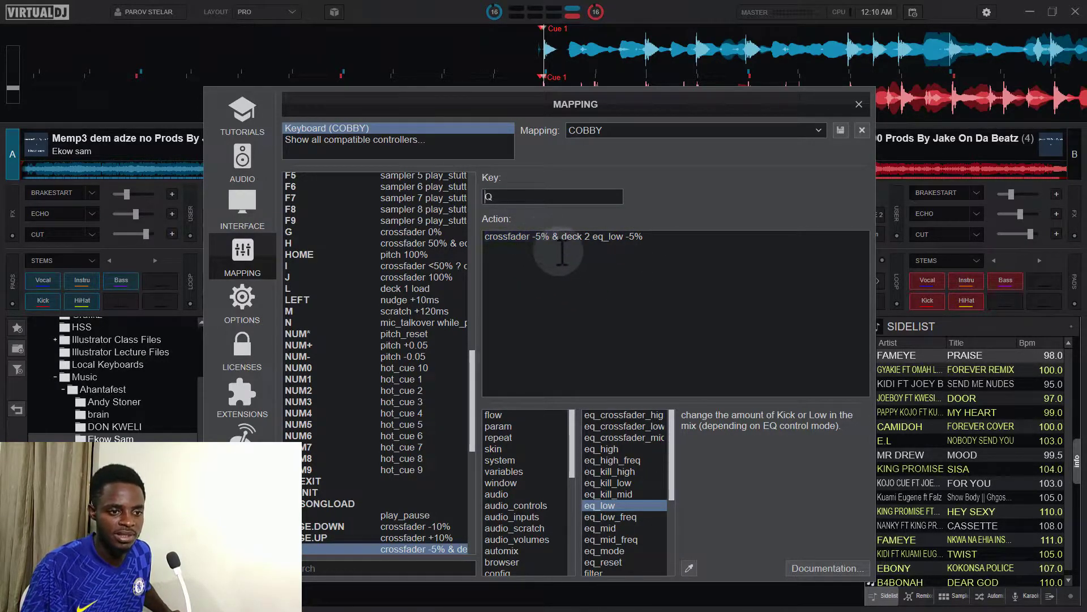
drag(643, 237, 562, 237)
drag(485, 236, 561, 237)
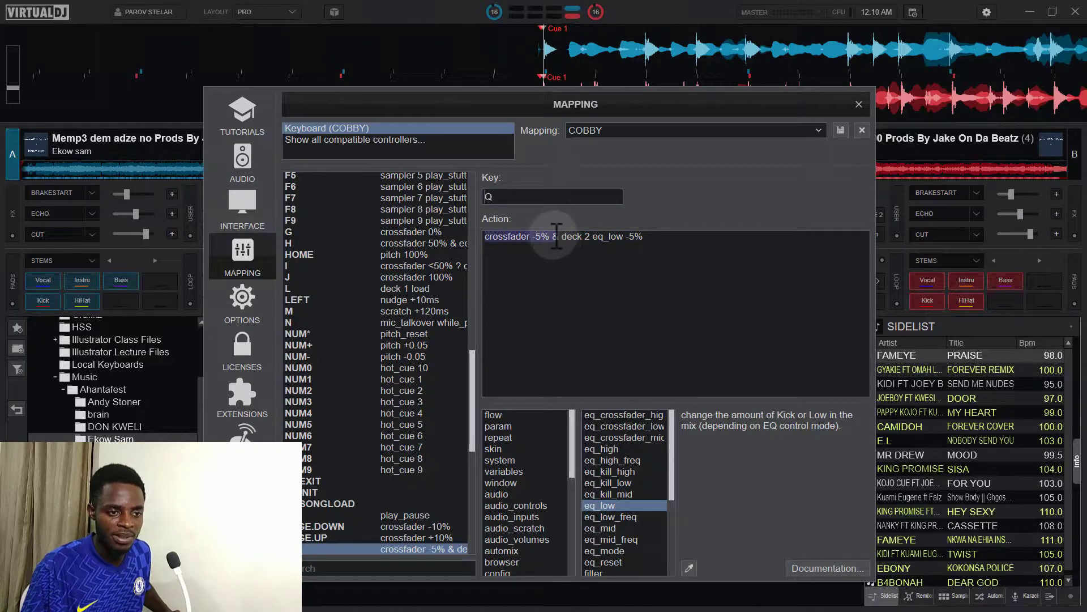
click(562, 238)
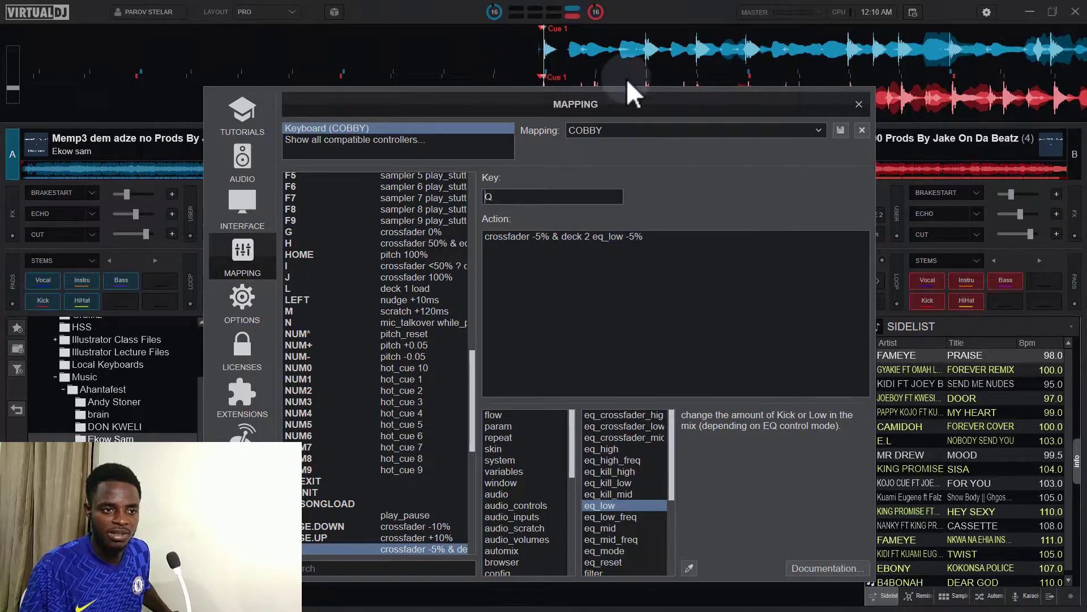
Move the mapping window down to reveal the decks and show the W key's action.
drag(643, 96, 617, 356)
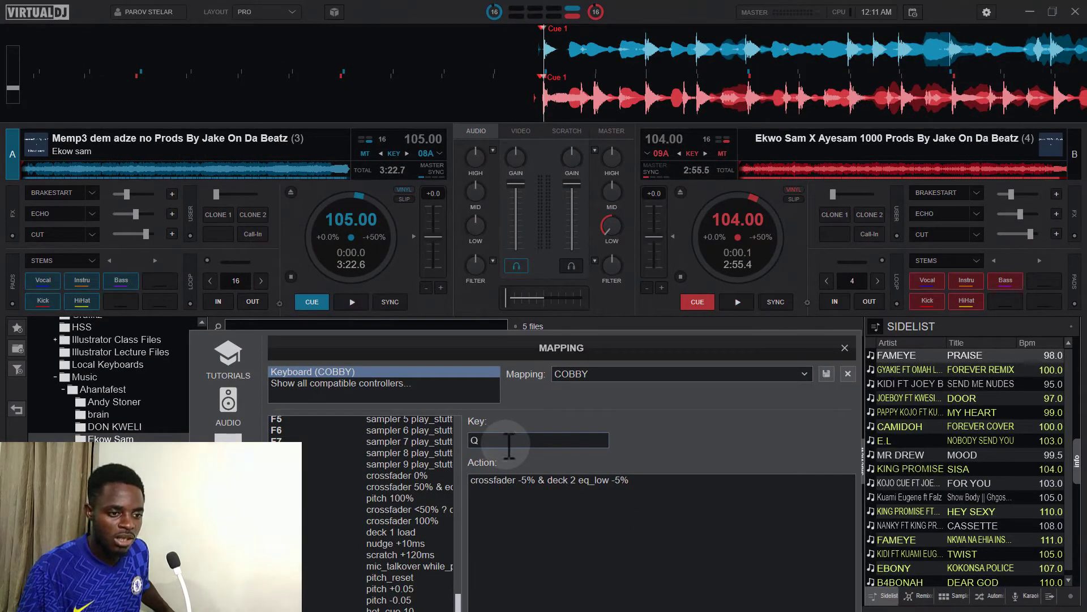
key(w)
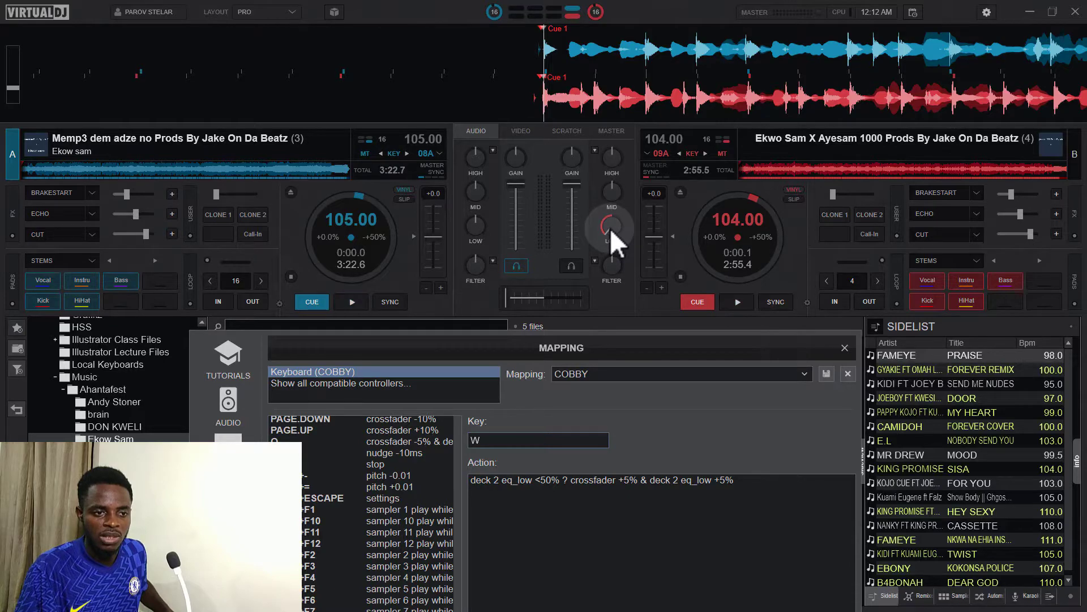
Test W twice to move the crossfader right and raise deck 2's low EQ, then highlight its action.
mouse_move(610, 227)
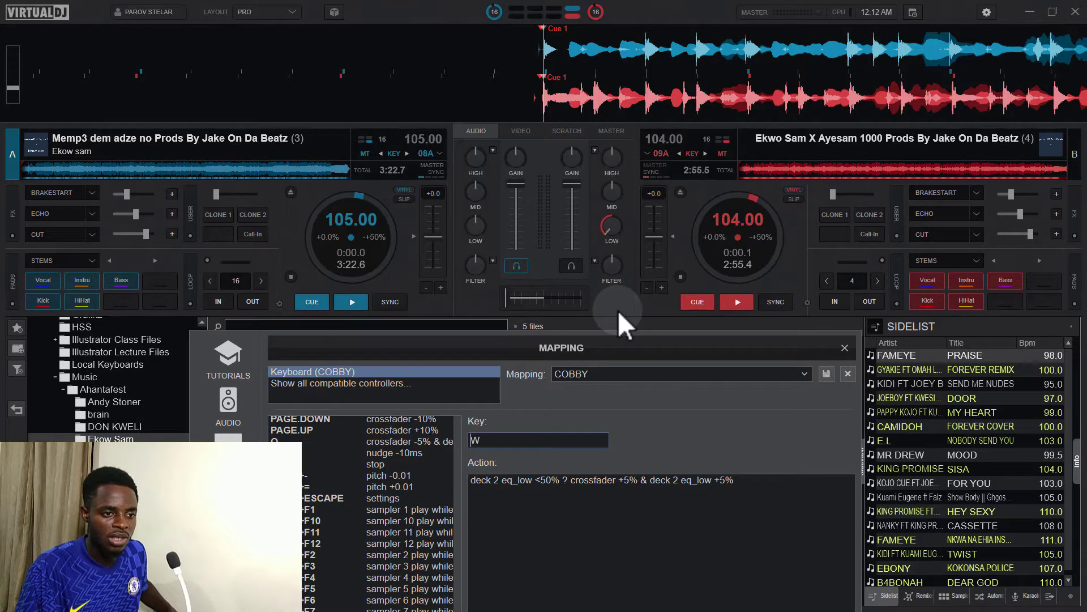
key(w)
key(w)
key(w)
key(w)
key(w)
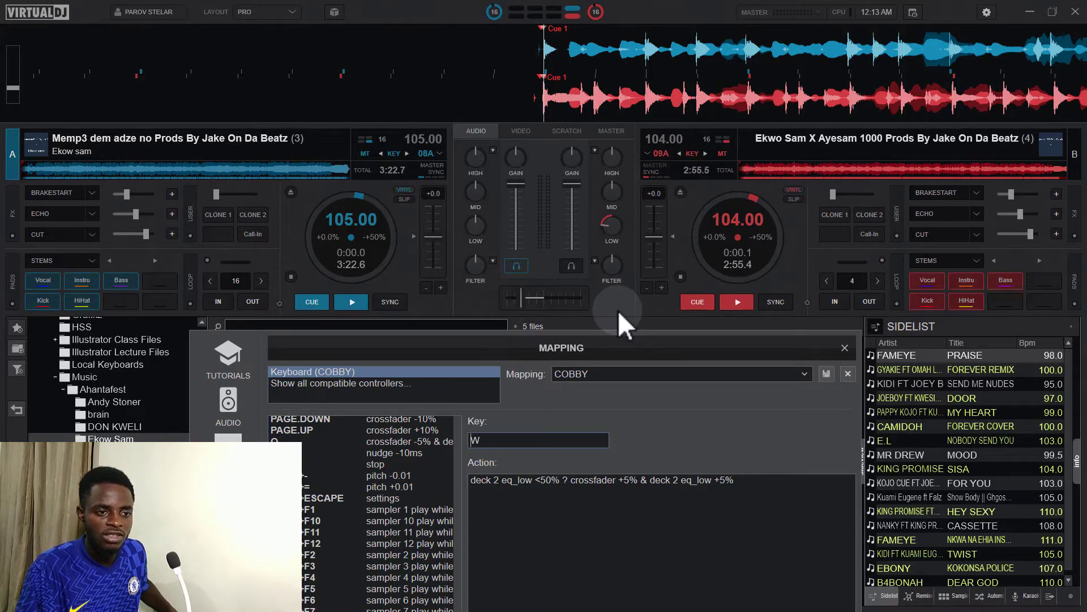
key(w)
key(w)
key(w)
key(w)
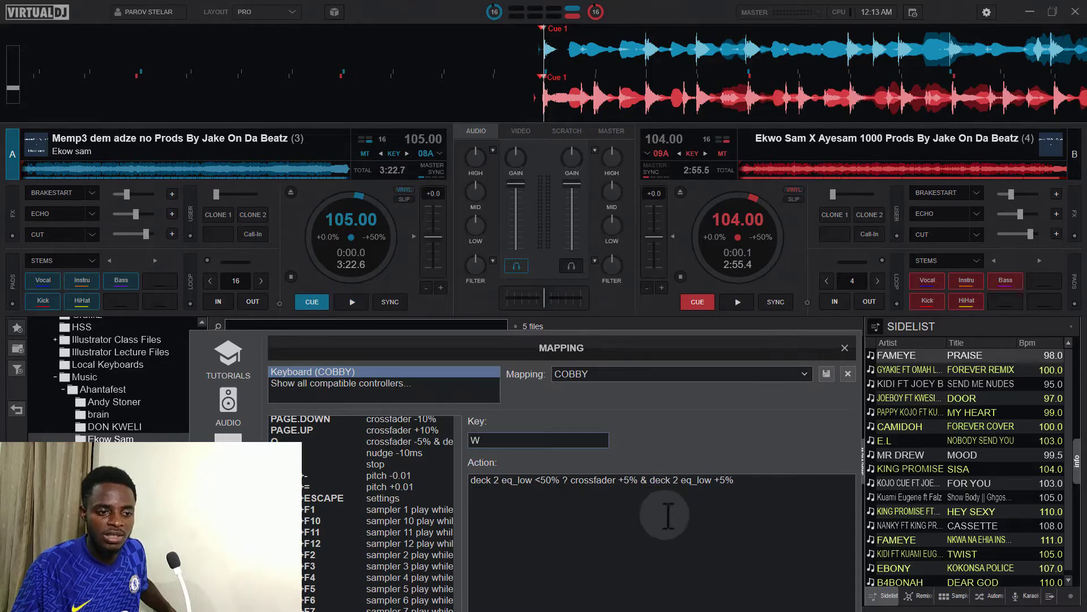
triple_click(568, 485)
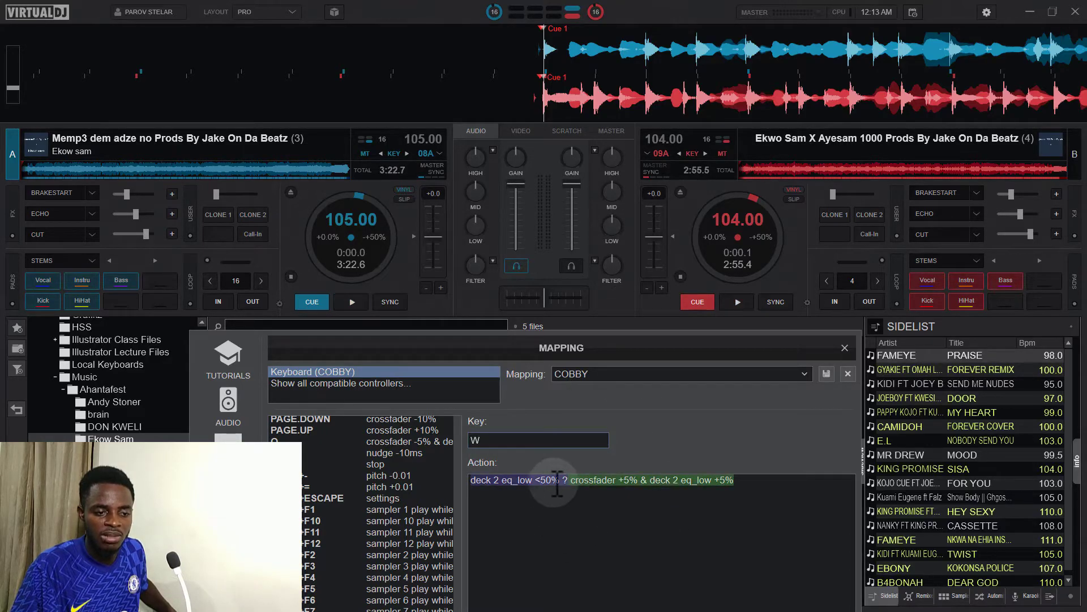
click(593, 308)
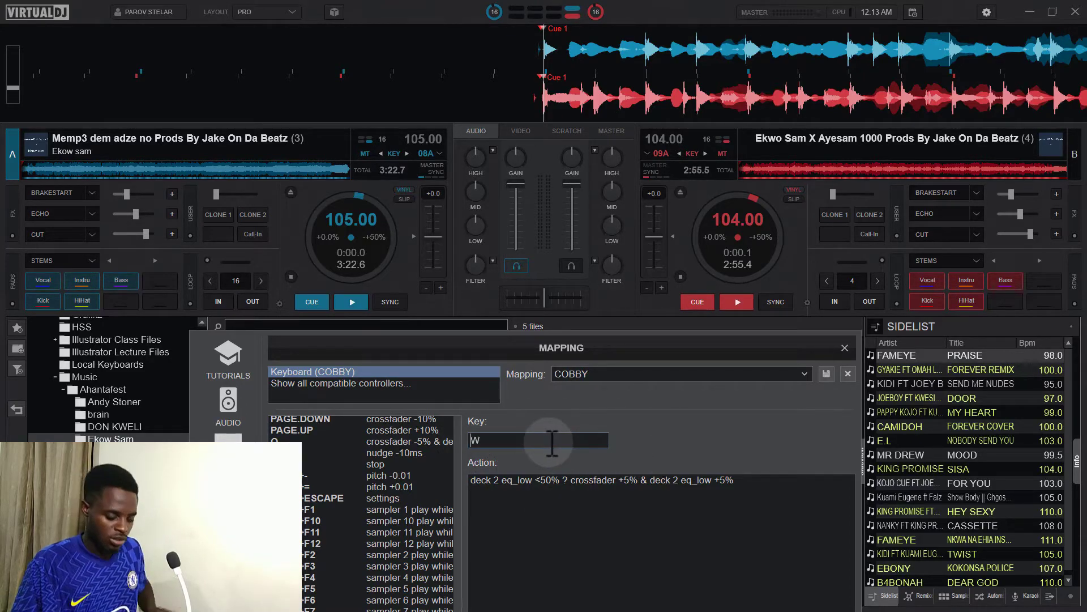
Test ] to move the crossfader right and cut deck 1's bass, then show the [ key's action.
key(bracketright)
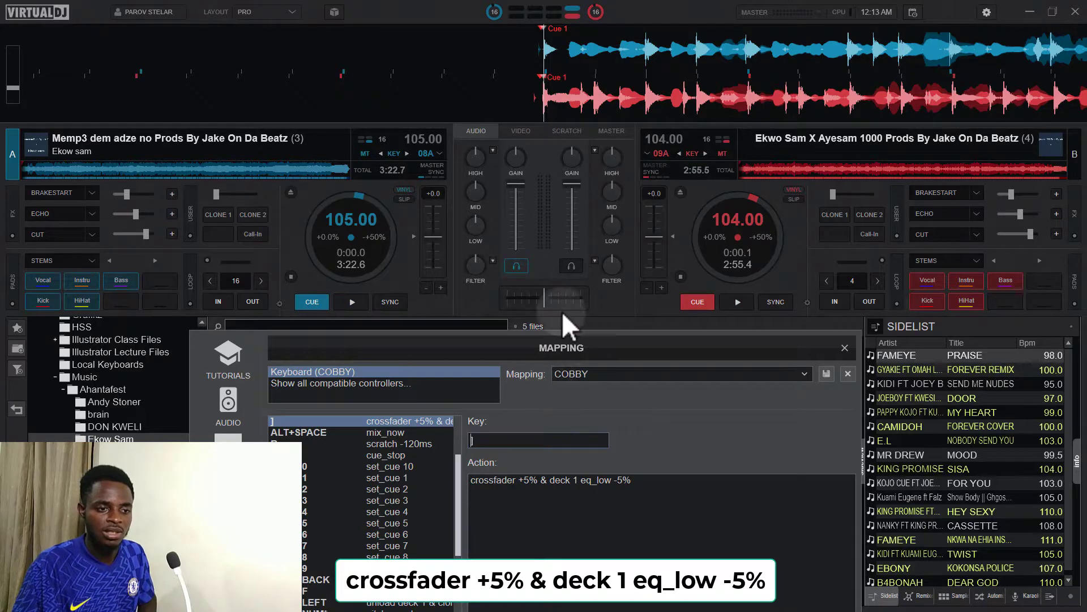
key(bracketright)
key(bracketright)
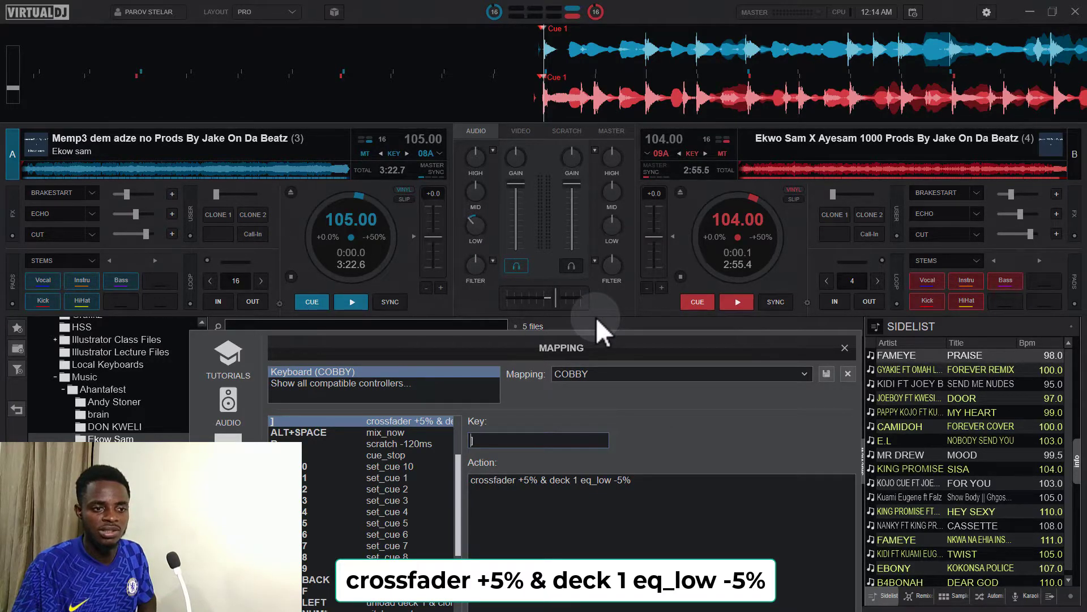
key(bracketright)
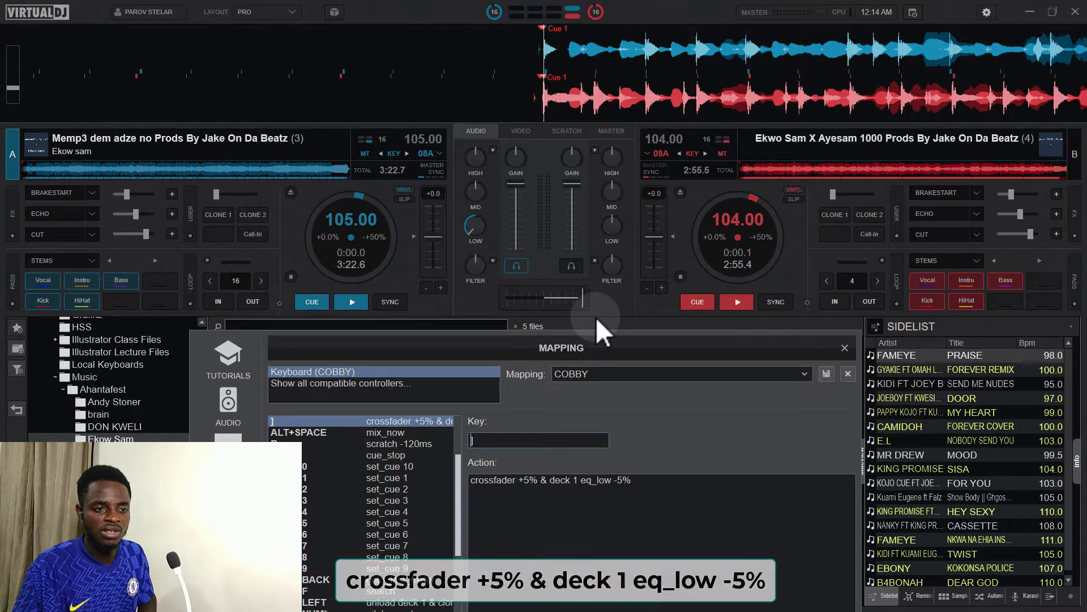
click(559, 441)
key(bracketleft)
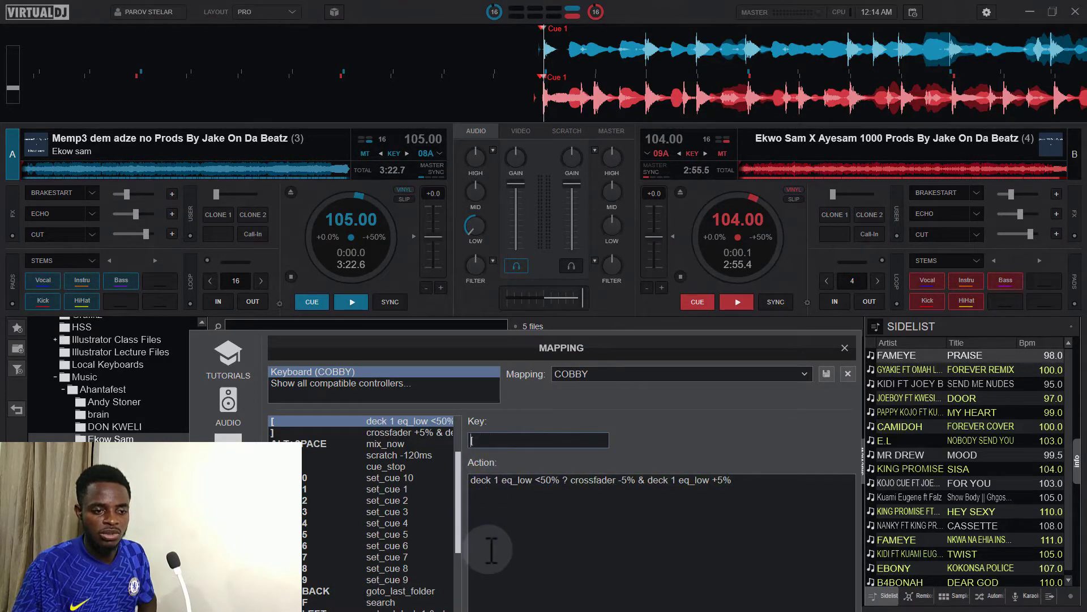
Alternate [ and ] presses to swing the crossfader left and right while each deck's low EQ turns.
click(481, 494)
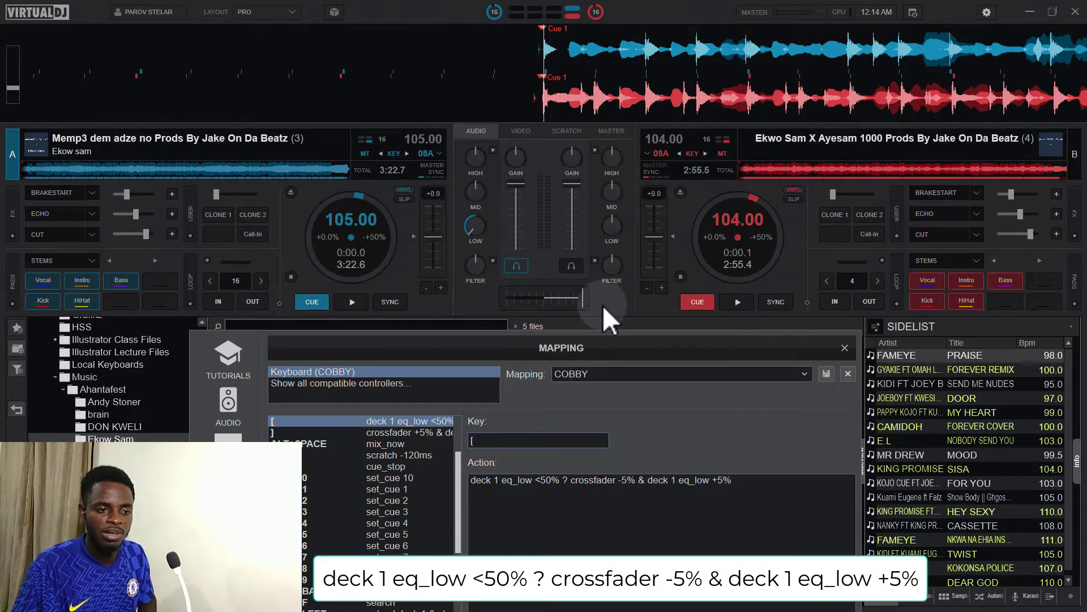
key(bracketleft)
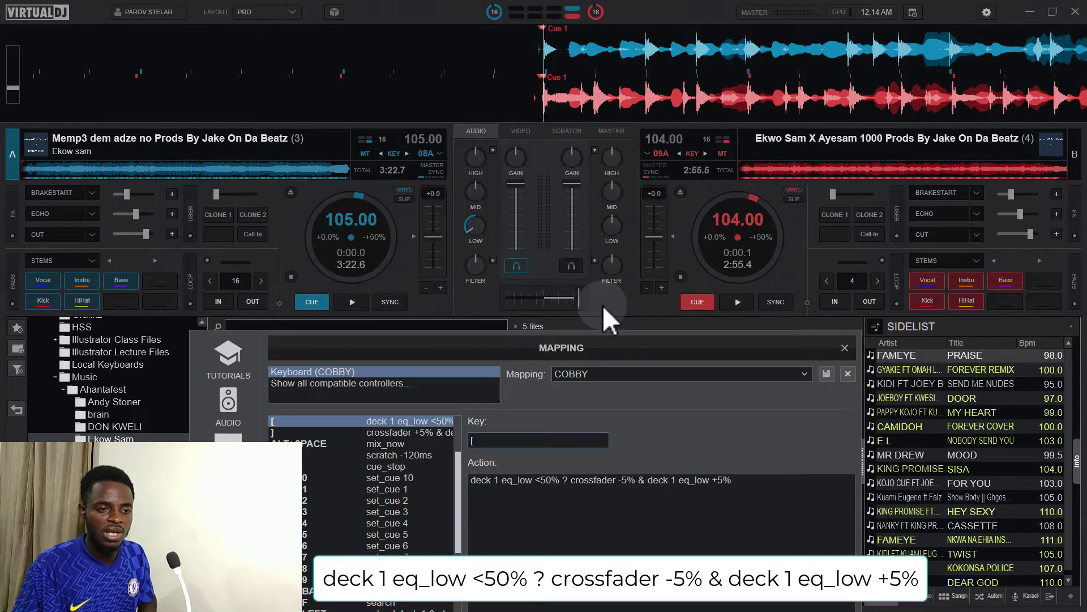
key(bracketleft)
key(bracketleft)
key(bracketleft)
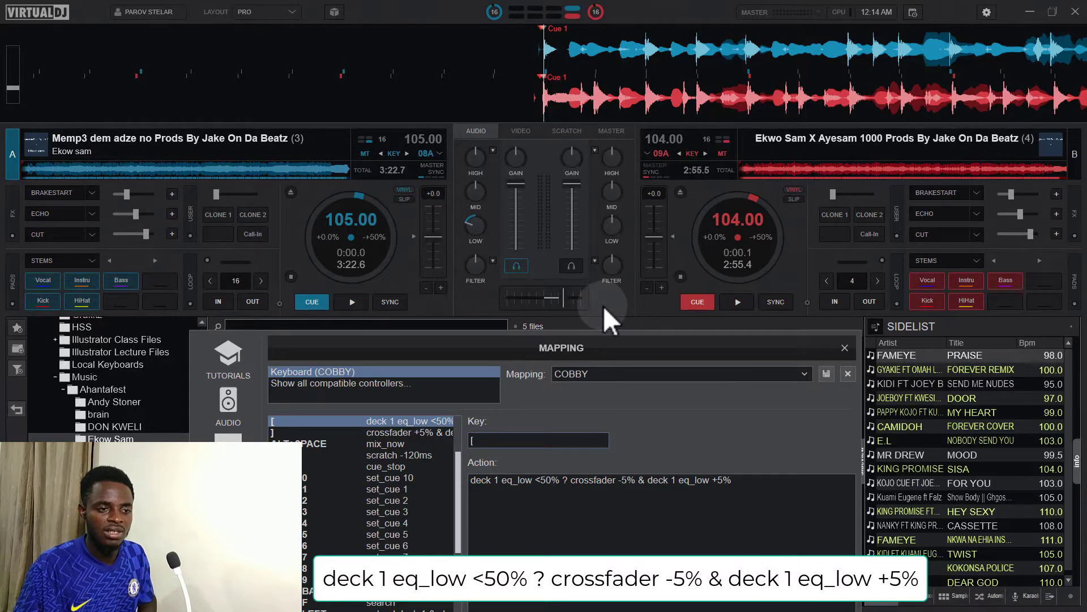
key(bracketleft)
key(bracketleft)
key(bracketleft)
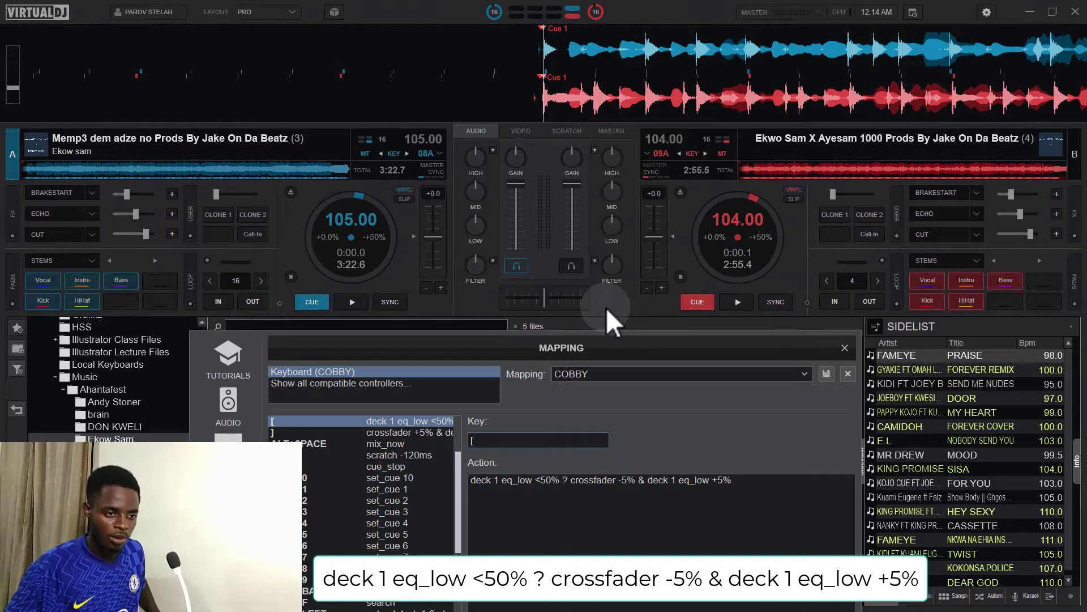
key(bracketright)
key(bracketright)
key(bracketright)
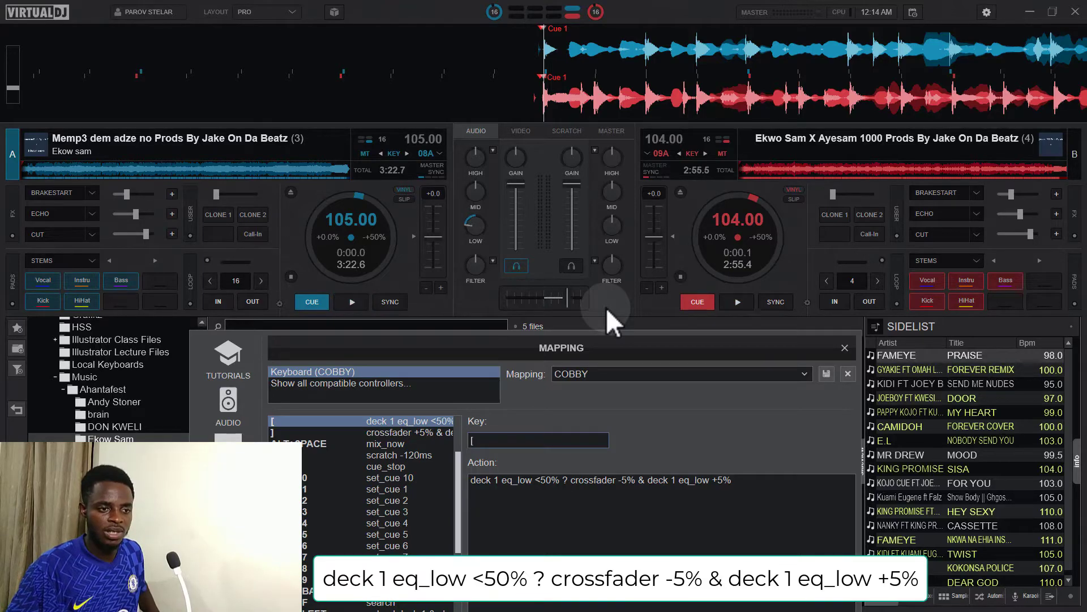
key(bracketright)
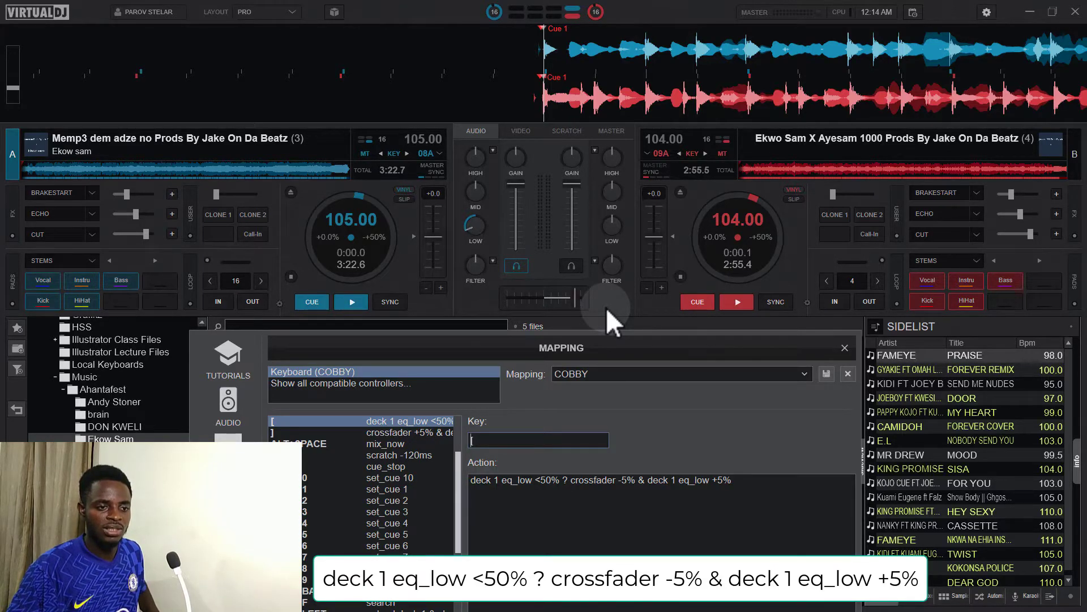
key(bracketleft)
key(bracketleft)
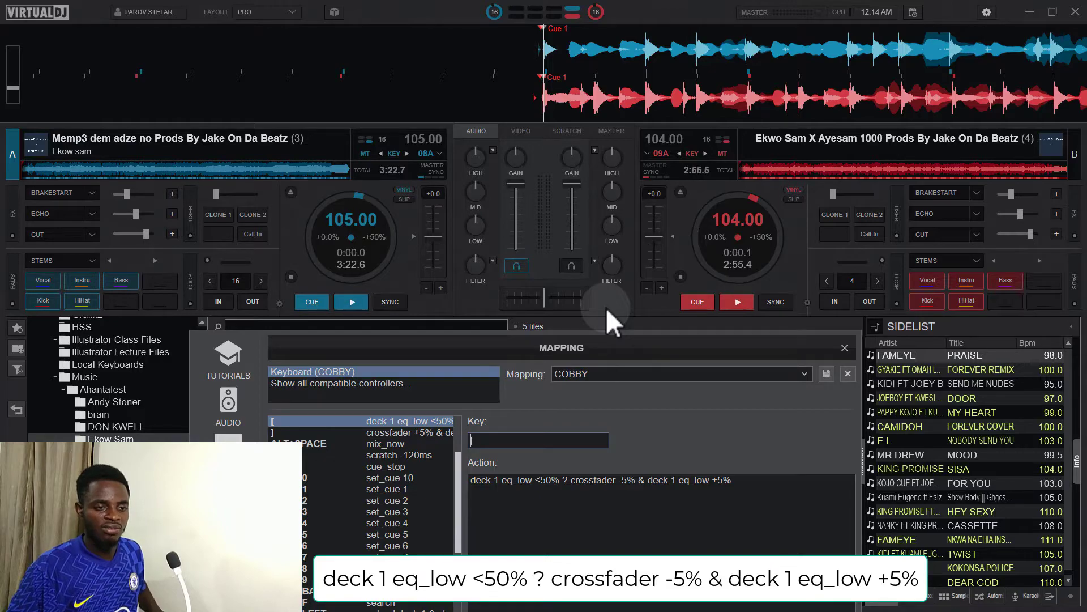
key(bracketleft)
key(bracketleft)
key(bracketleft)
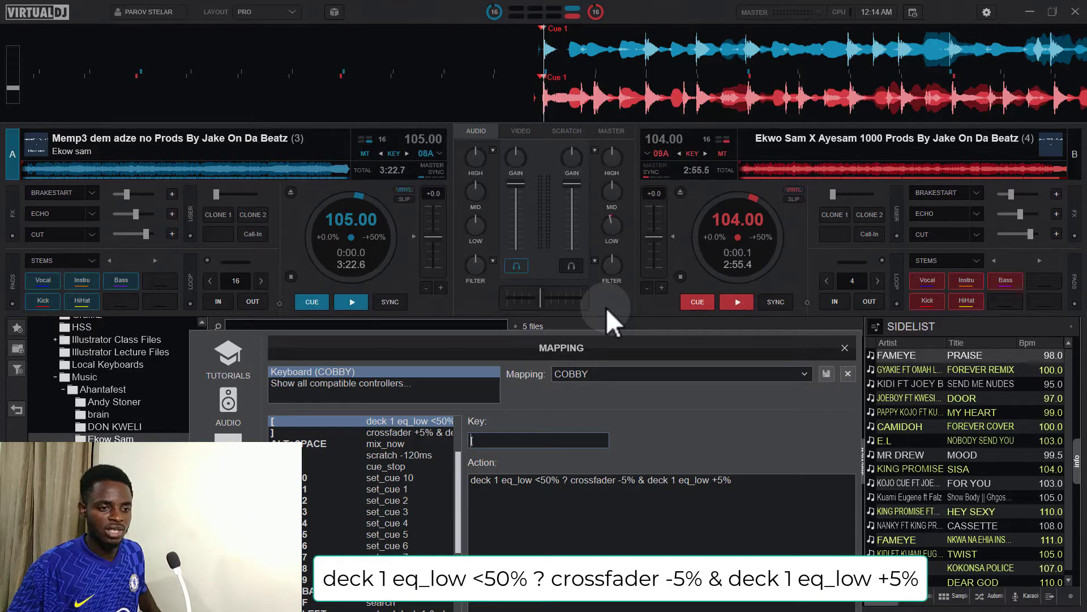
key(bracketleft)
key(bracketleft)
key(bracketleft)
key(bracketleft)
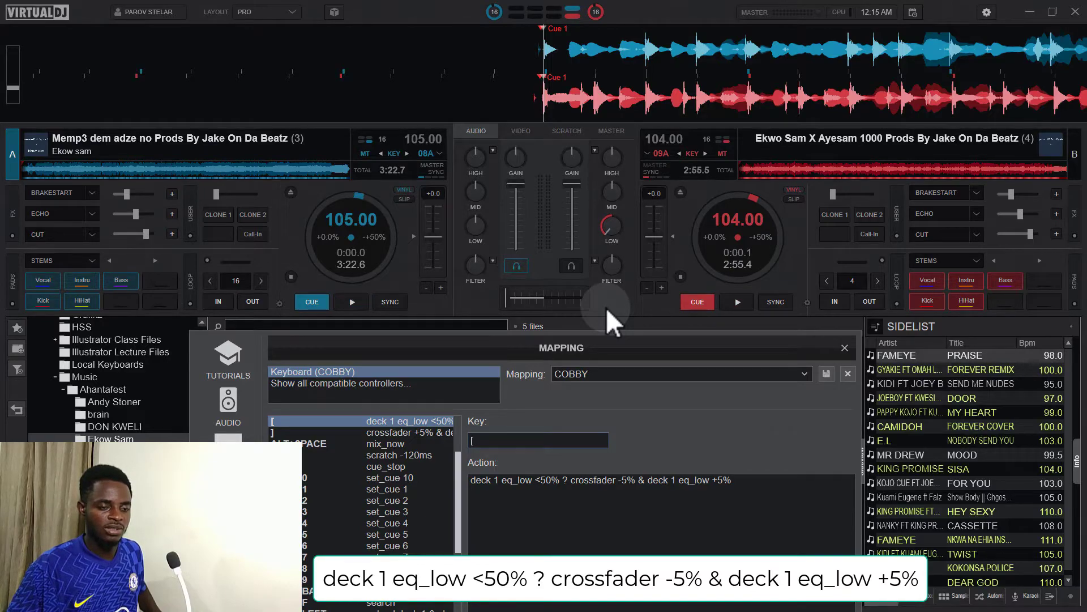
key(bracketright)
key(bracketright)
key(bracketright)
key(bracketright)
key(bracketright)
key(bracketright)
key(bracketright)
key(bracketright)
key(bracketright)
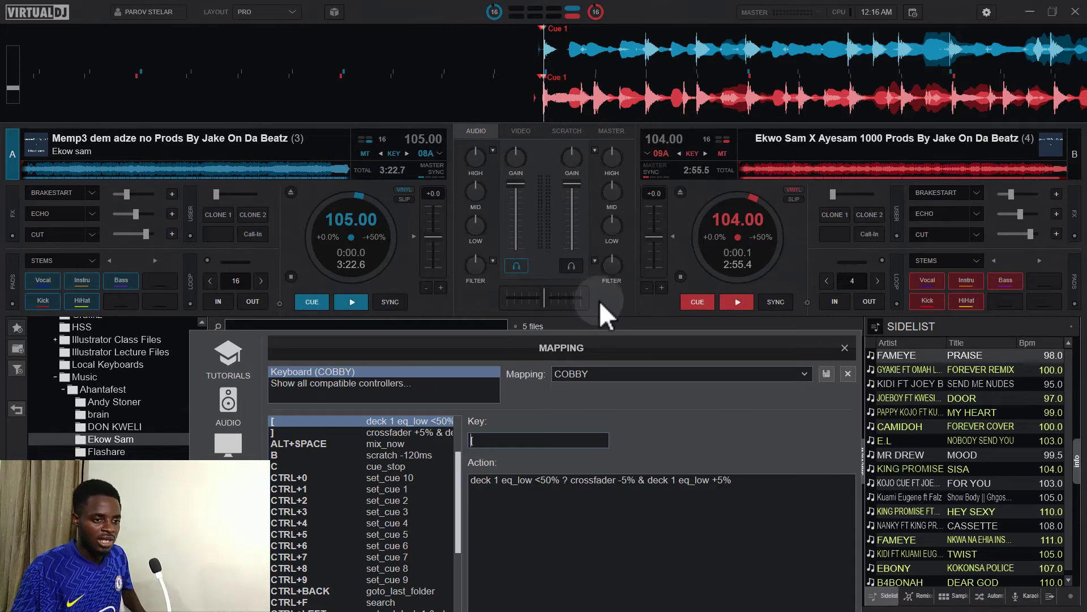
Press [ once, then ] three times to move the crossfader right while turning deck 1's low EQ down.
key(bracketleft)
key(bracketleft)
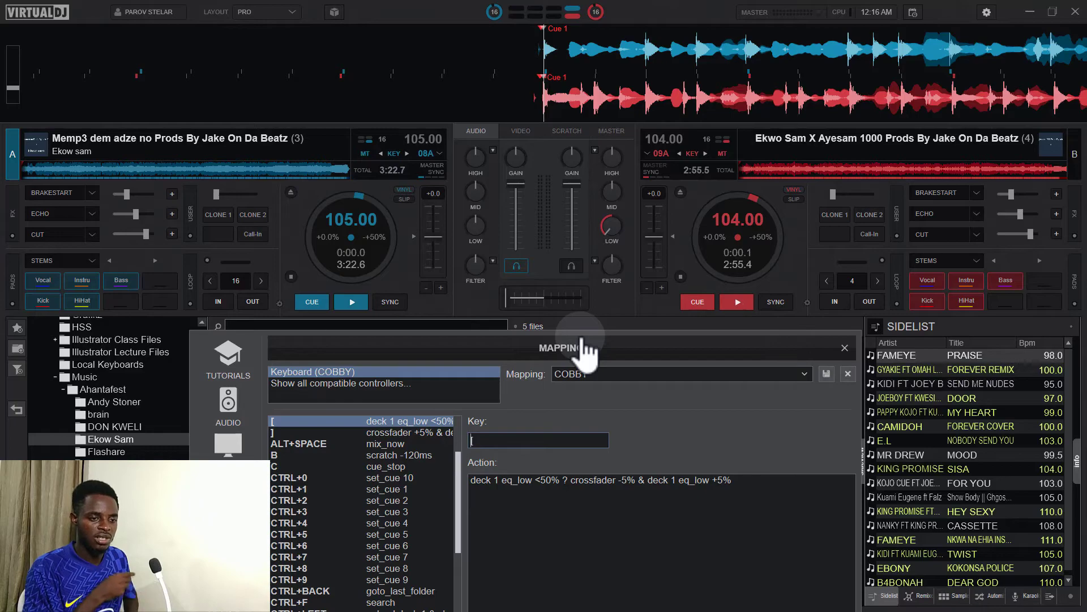
key(bracketright)
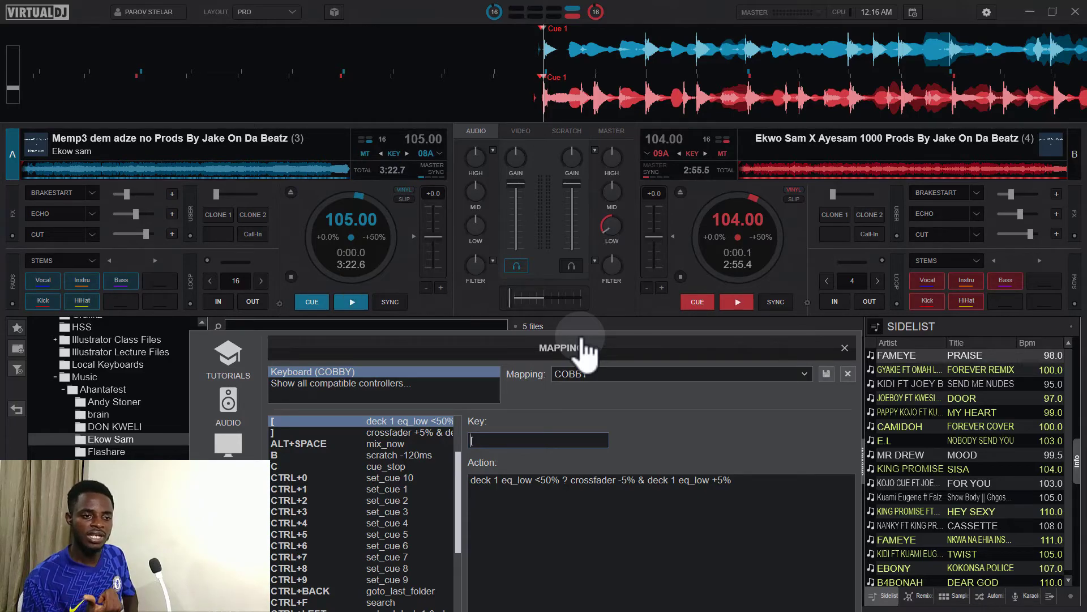
key(bracketright)
key(bracketright)
key(bracketright)
key(bracketright)
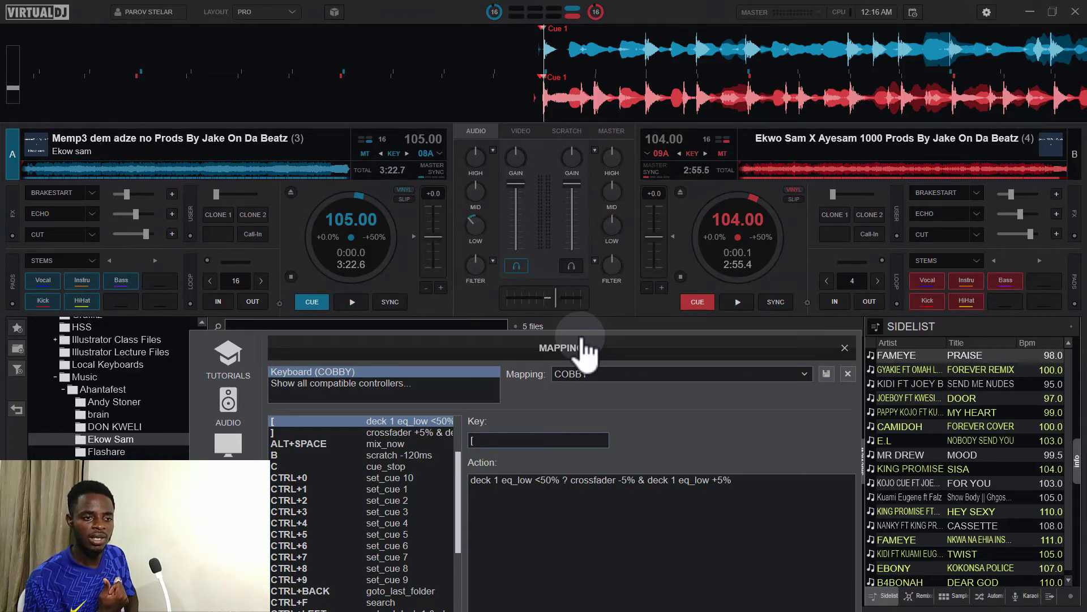
key(bracketright)
key(bracketright)
key(bracketright)
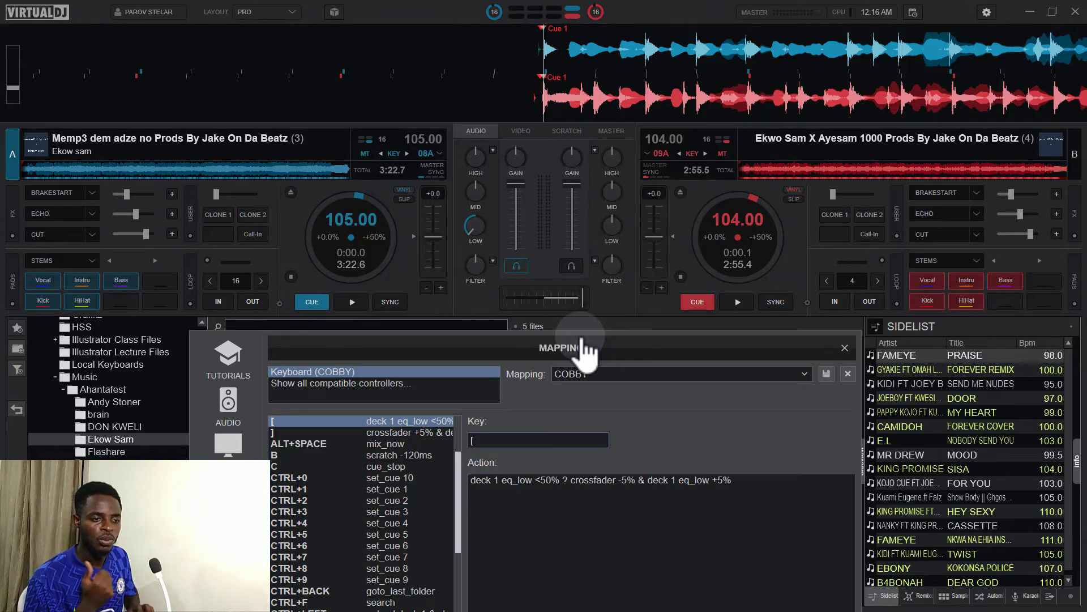